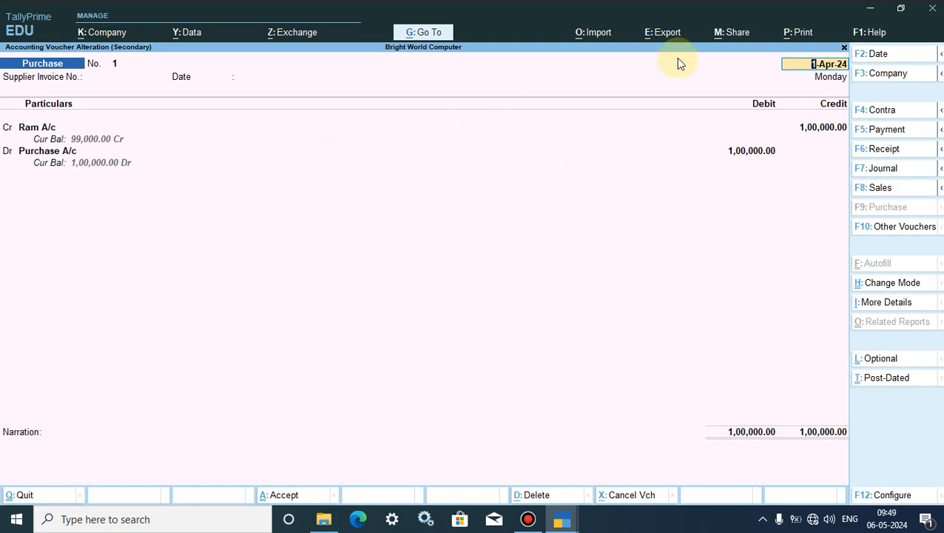
pyautogui.click(876, 10)
pyautogui.rightClick(674, 53)
pyautogui.click(727, 95)
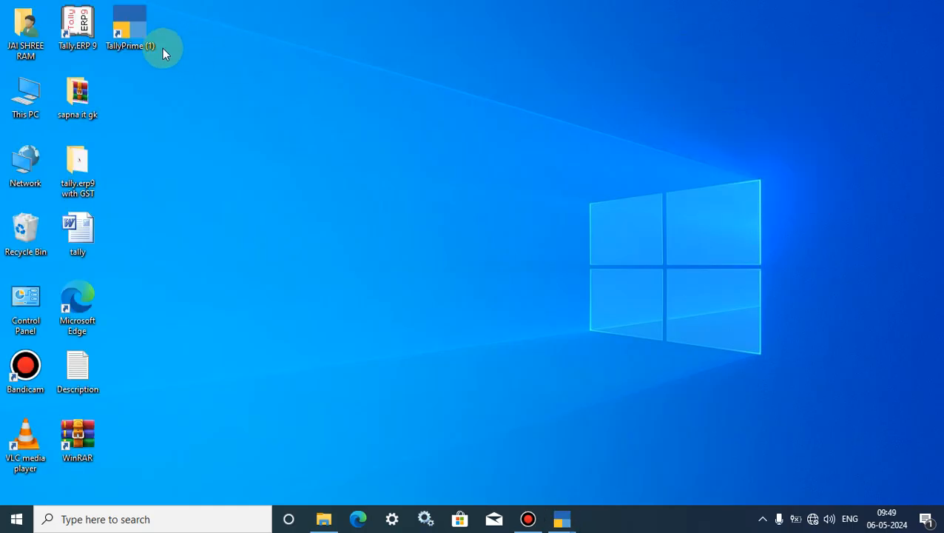
pyautogui.click(143, 26)
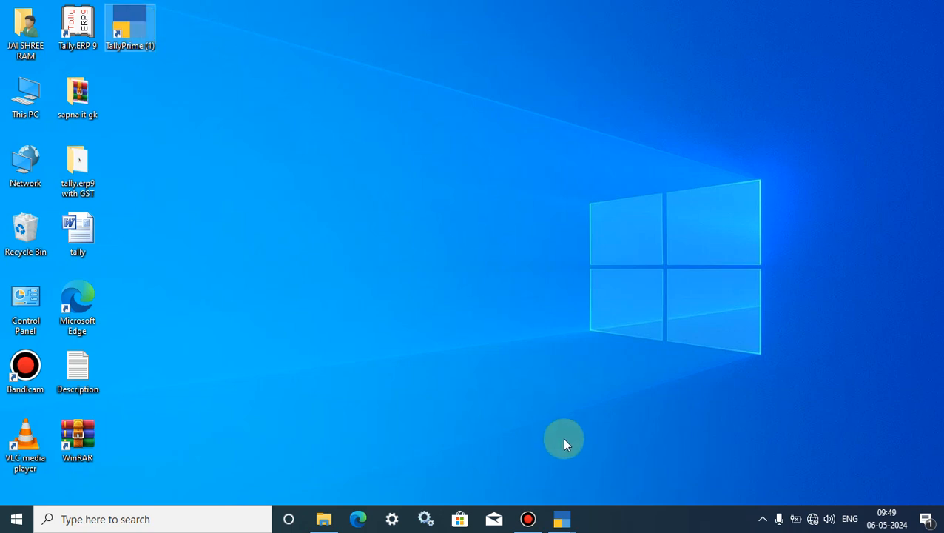
pyautogui.click(564, 518)
pyautogui.click(522, 477)
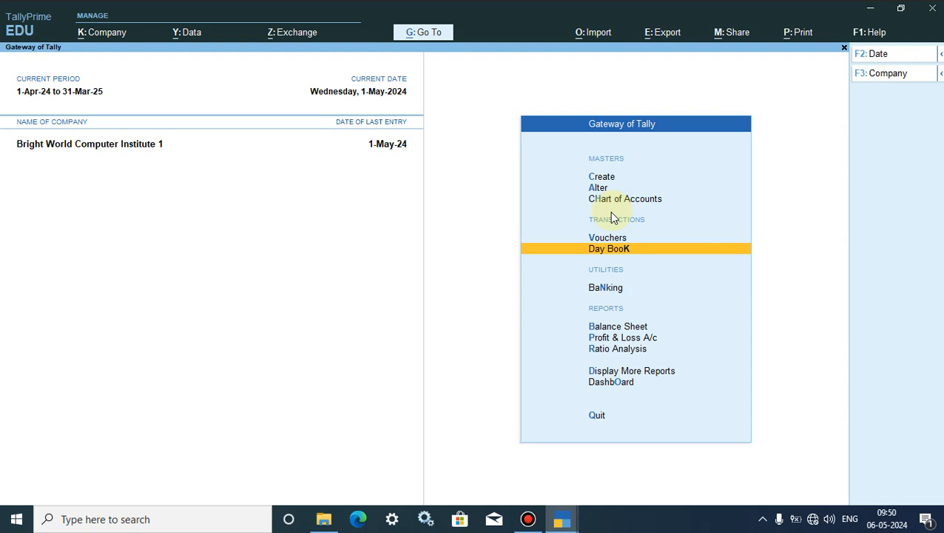
# Start a purchase voucher with supplier invoice number 456 and invoice date 1-May-24
pyautogui.click(607, 238)
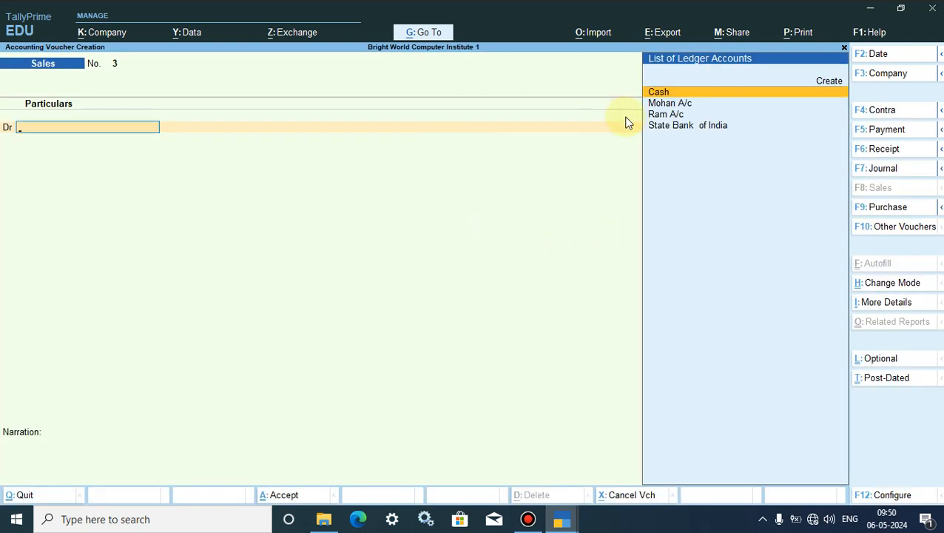
pyautogui.click(873, 210)
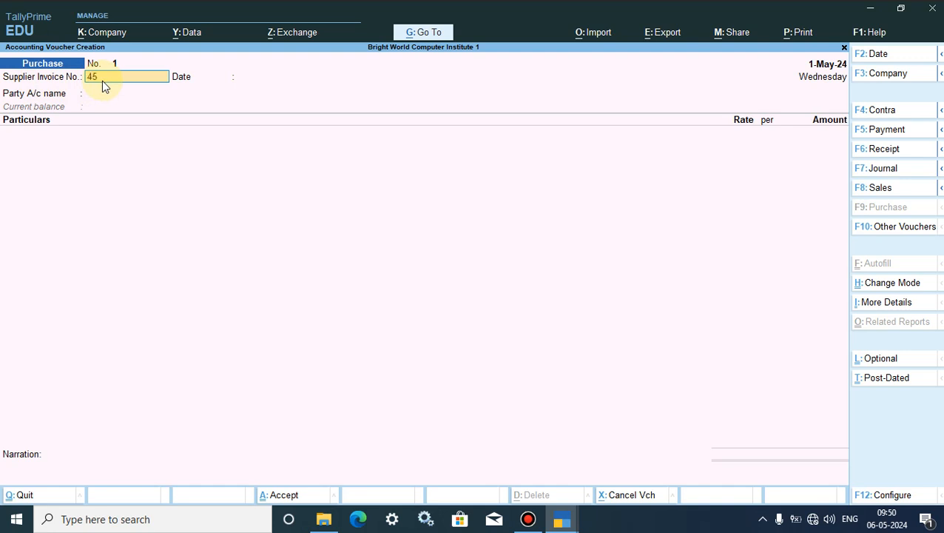
pyautogui.press('Return')
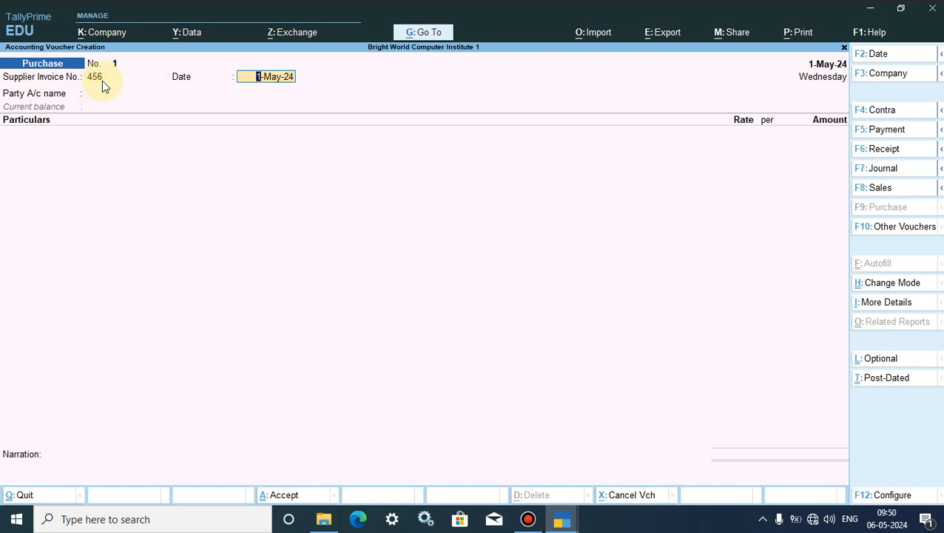
pyautogui.press('Return')
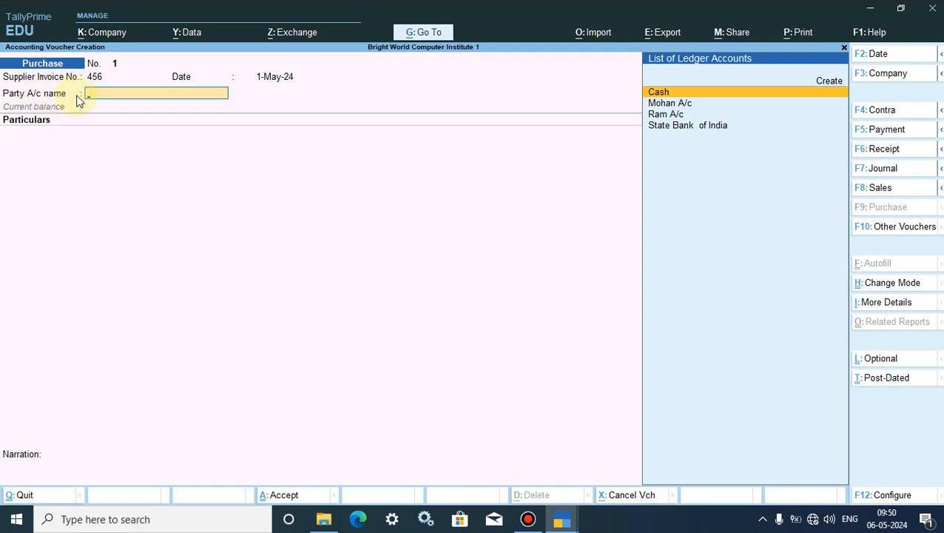
# Set the party account to the second personal ledger in the account list, leaving the receipt and party details at their defaults
pyautogui.write('Ram')
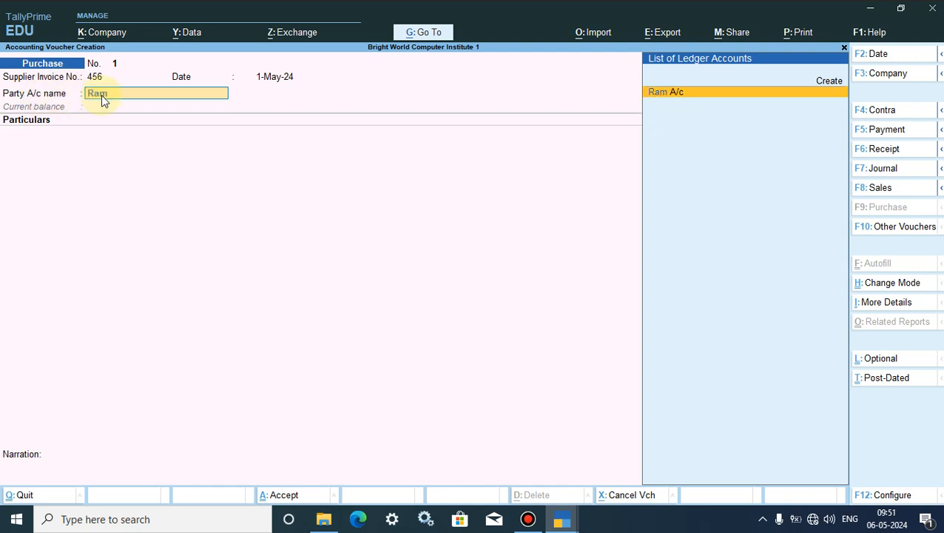
pyautogui.press('Return')
pyautogui.press('Return')
pyautogui.press('Return')
pyautogui.press('Return')
pyautogui.press('Return')
pyautogui.press('Return')
pyautogui.press('Return')
pyautogui.press('Return')
pyautogui.press('Return')
pyautogui.press('Return')
pyautogui.press('Return')
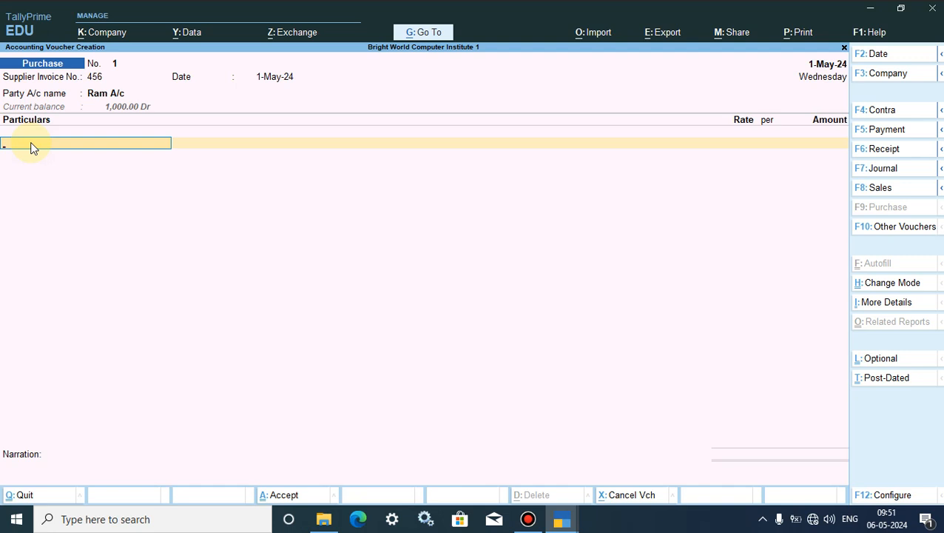
# Add Purchase A/c with an amount of 1,00,000 and save the voucher without a narration
pyautogui.write('Pu')
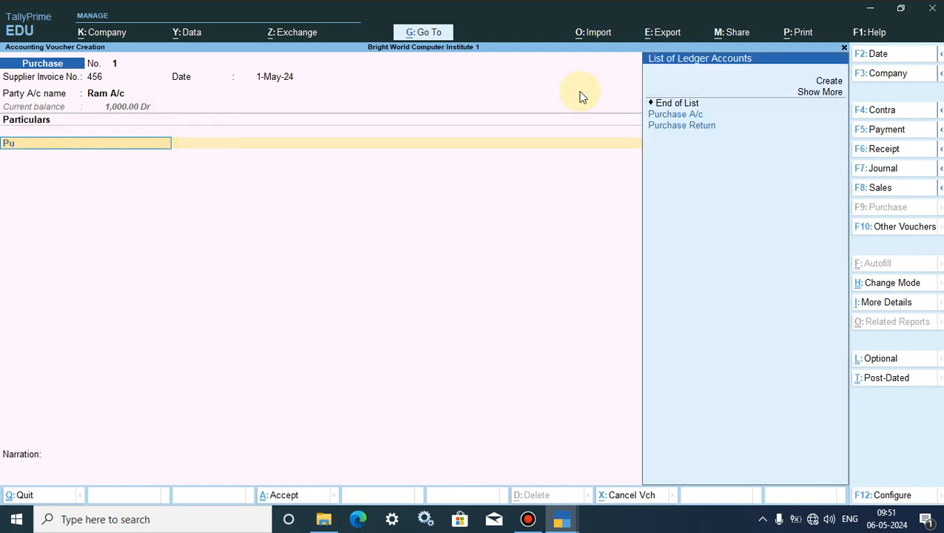
pyautogui.click(670, 116)
pyautogui.click(670, 116)
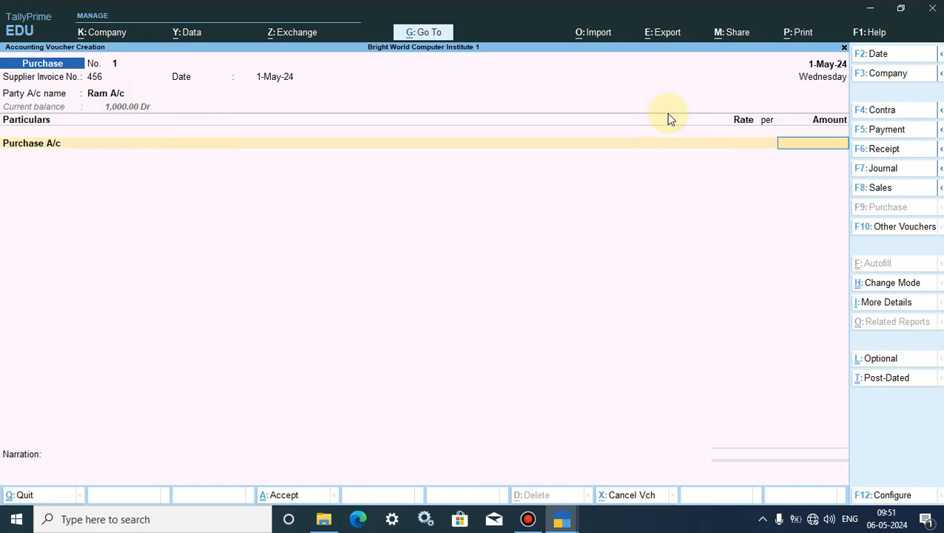
pyautogui.write('1,00,000')
pyautogui.press('Return')
pyautogui.press('Return')
pyautogui.press('Return')
pyautogui.press('Return')
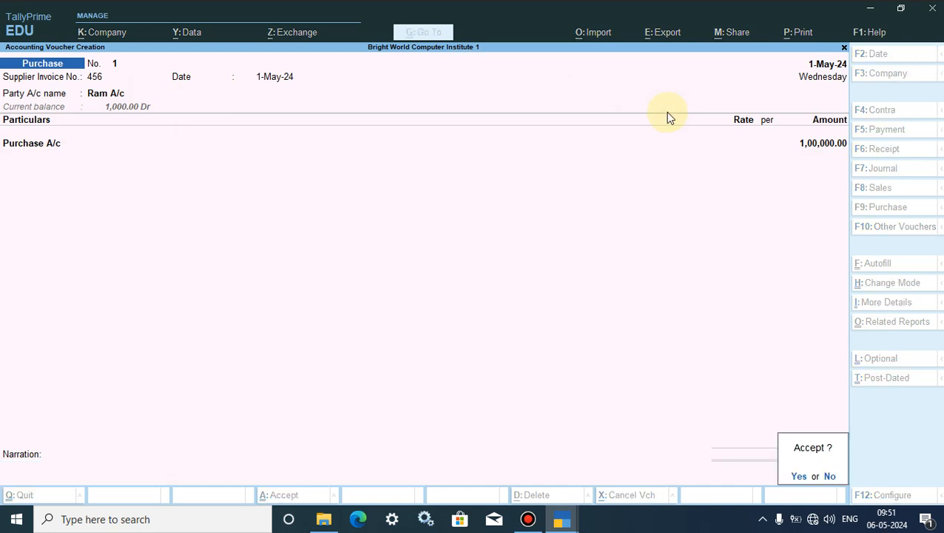
pyautogui.press('Return')
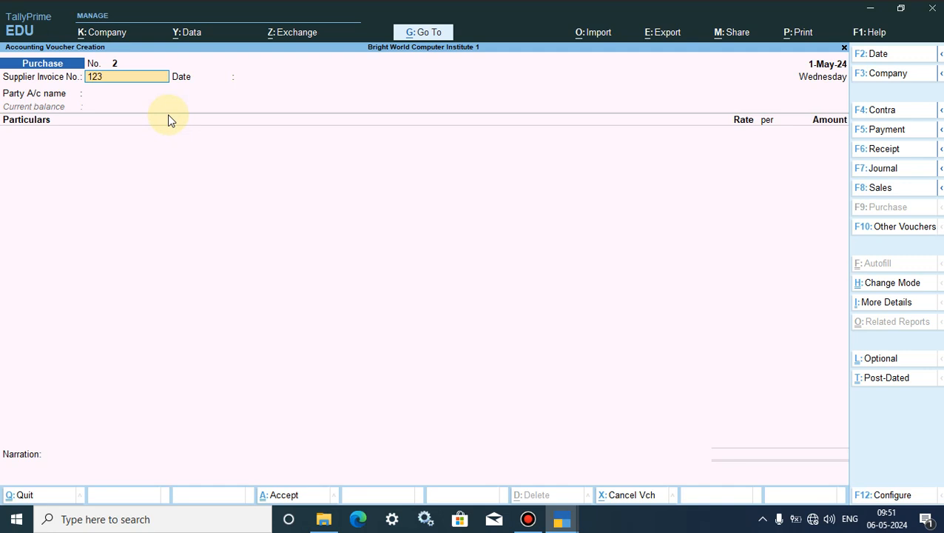
# Enter supplier invoice number 123 with date 1-May-24 on purchase voucher 2
pyautogui.write('123')
pyautogui.press('Return')
pyautogui.press('Return')
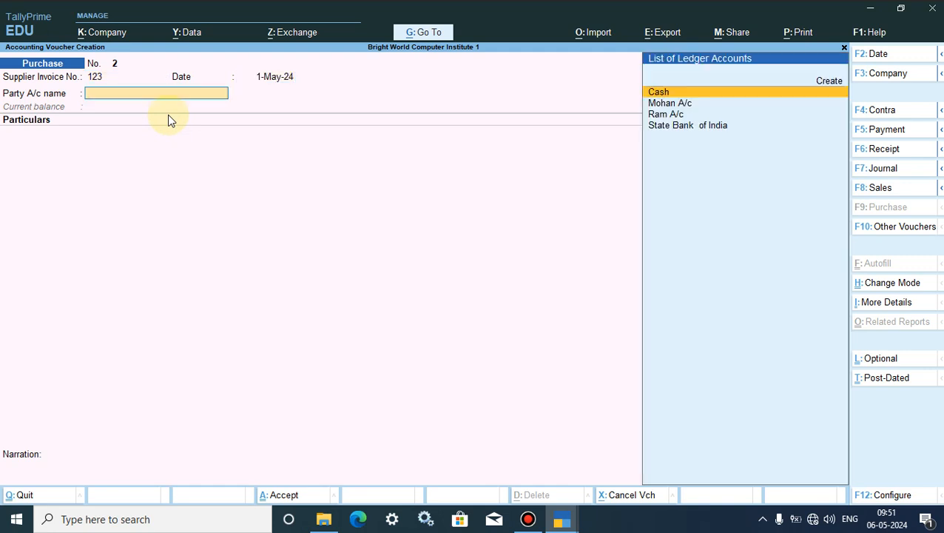
# Set Cash as the party account and accept its receipt and party details unchanged
pyautogui.write('Ca')
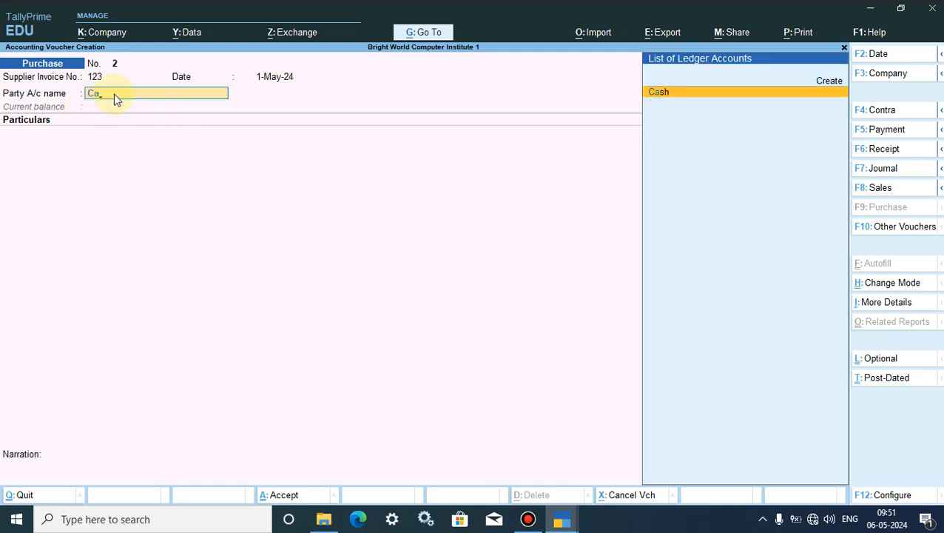
pyautogui.press('Return')
pyautogui.press('Return')
pyautogui.press('Return')
pyautogui.press('Return')
pyautogui.press('Return')
pyautogui.press('Return')
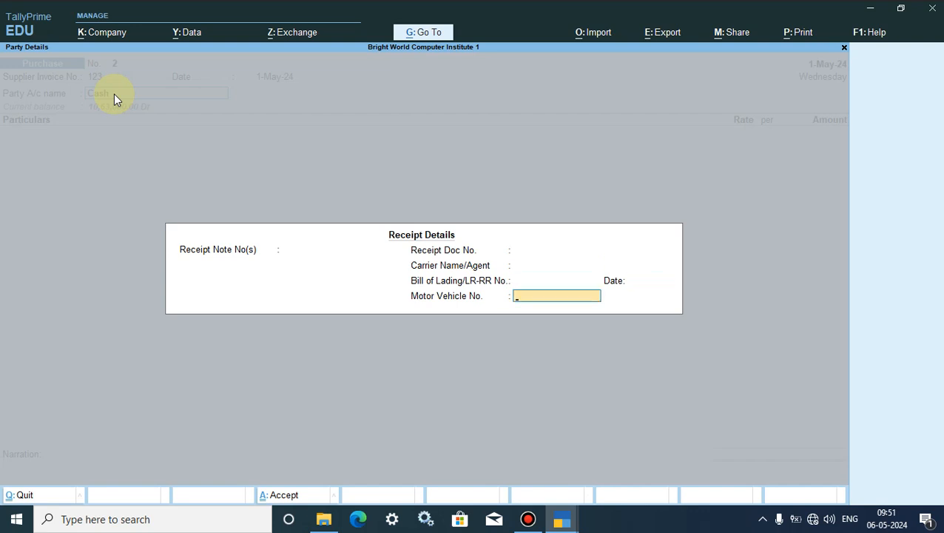
pyautogui.press('Return')
pyautogui.press('Return')
pyautogui.press('Return')
pyautogui.press('Return')
pyautogui.press('Return')
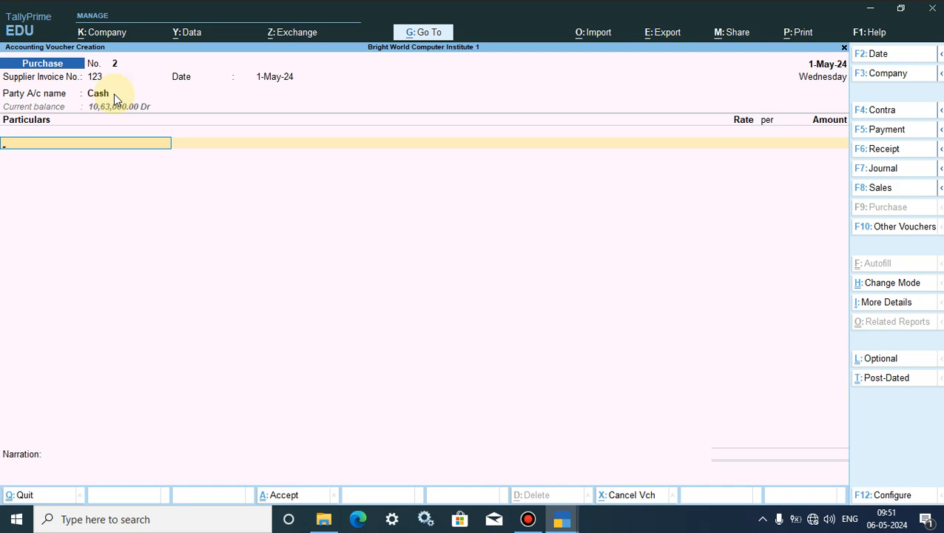
# Add Purchase A/c for 50,000 to the cash purchase and save the voucher without a narration
pyautogui.write('P')
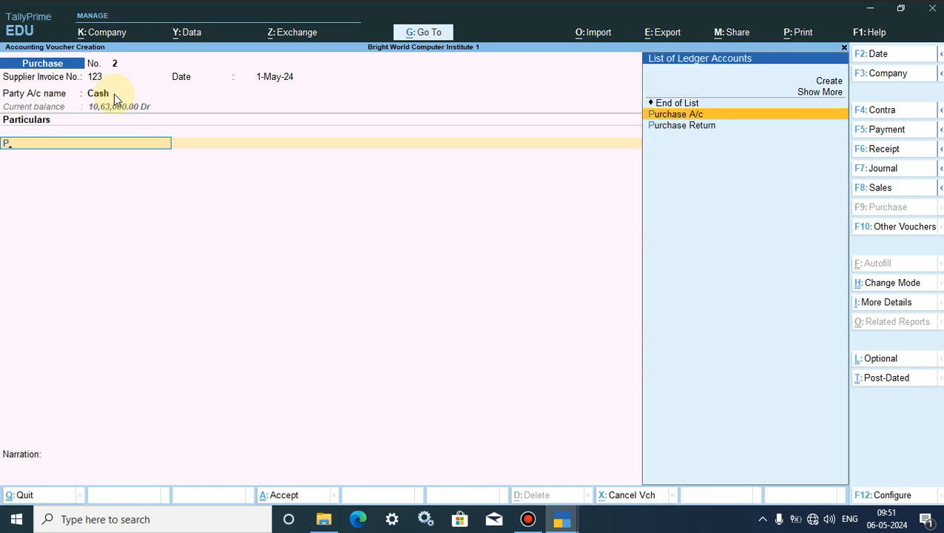
pyautogui.press('Return')
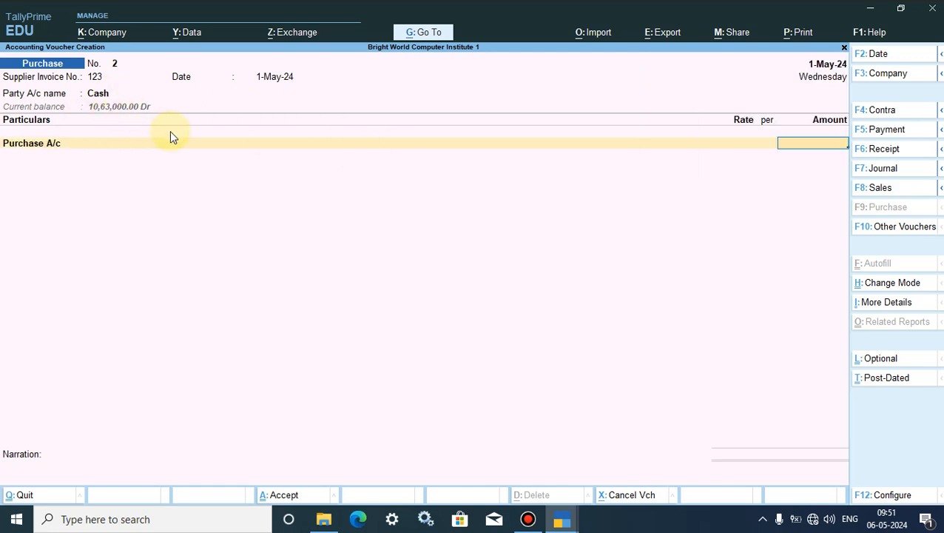
pyautogui.write('50,000')
pyautogui.press('Return')
pyautogui.press('Return')
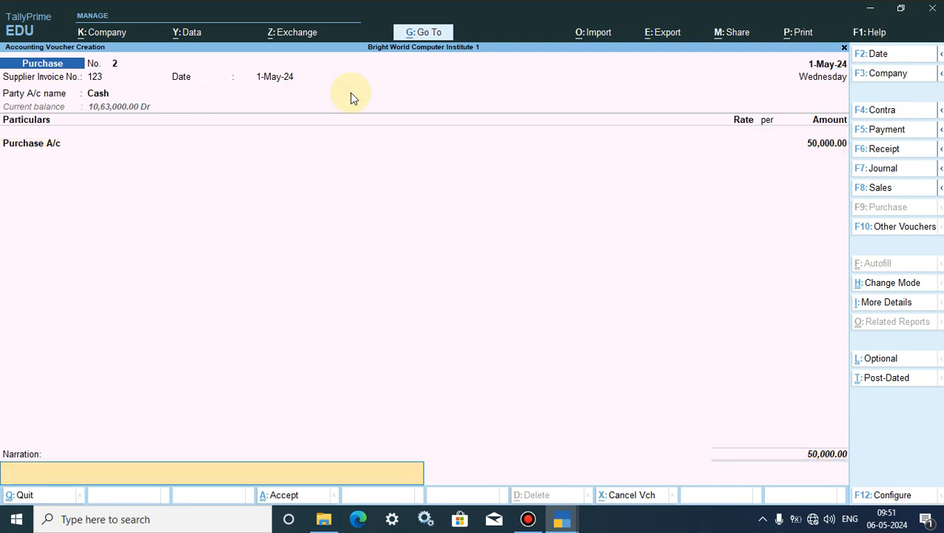
pyautogui.press('Return')
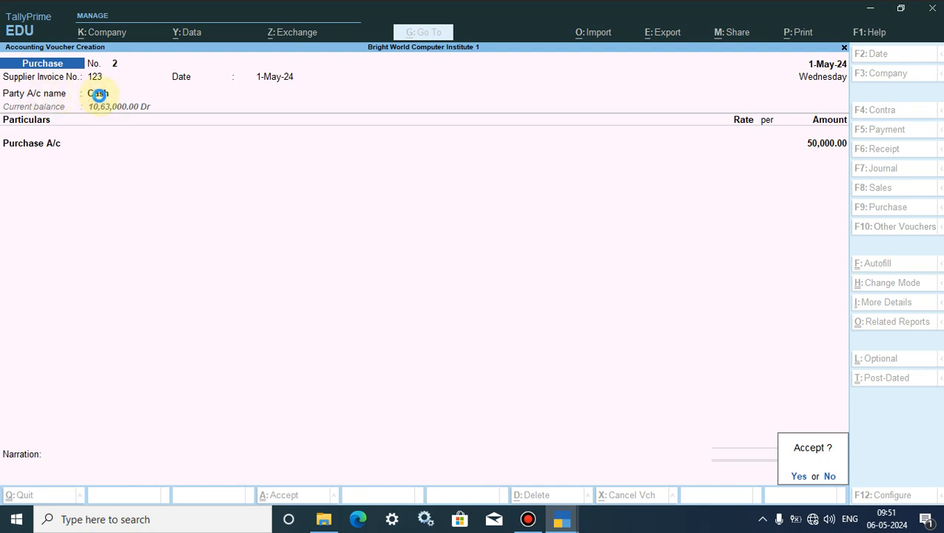
pyautogui.press('Return')
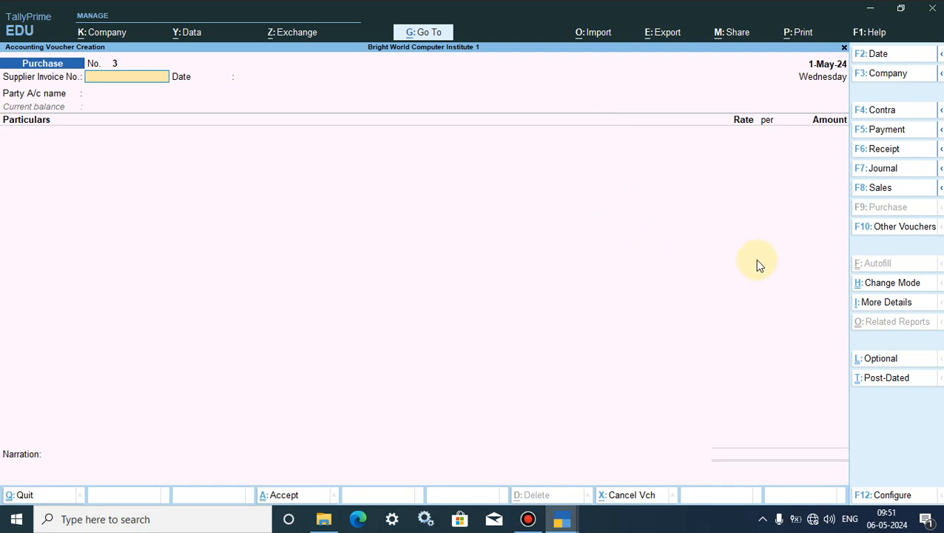
# Change the voucher mode to As Voucher and enter supplier invoice number 1234 dated 1-May-24
pyautogui.click(862, 285)
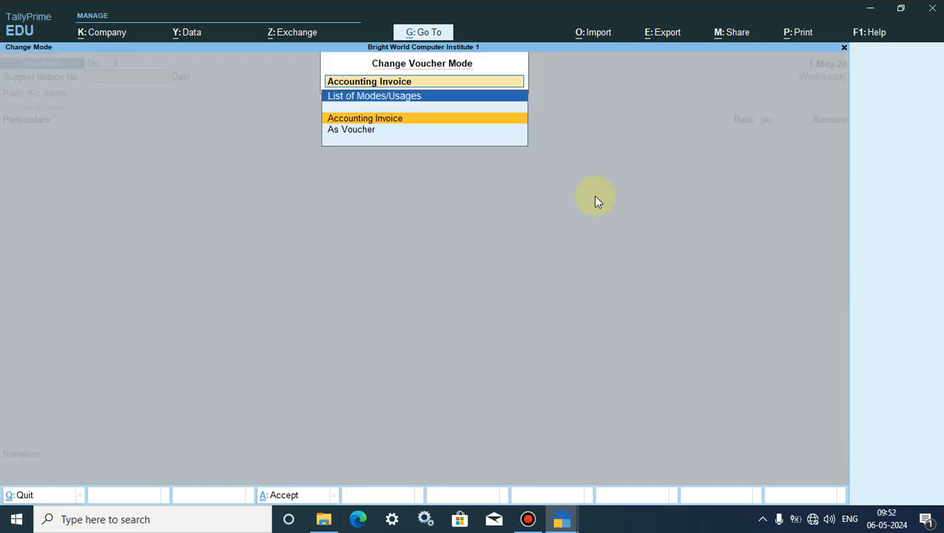
pyautogui.click(366, 131)
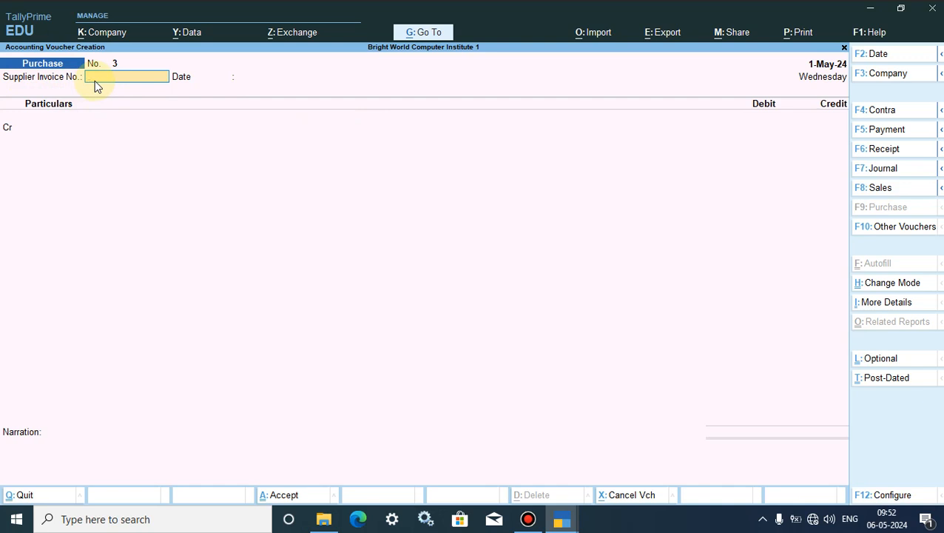
pyautogui.press('Return')
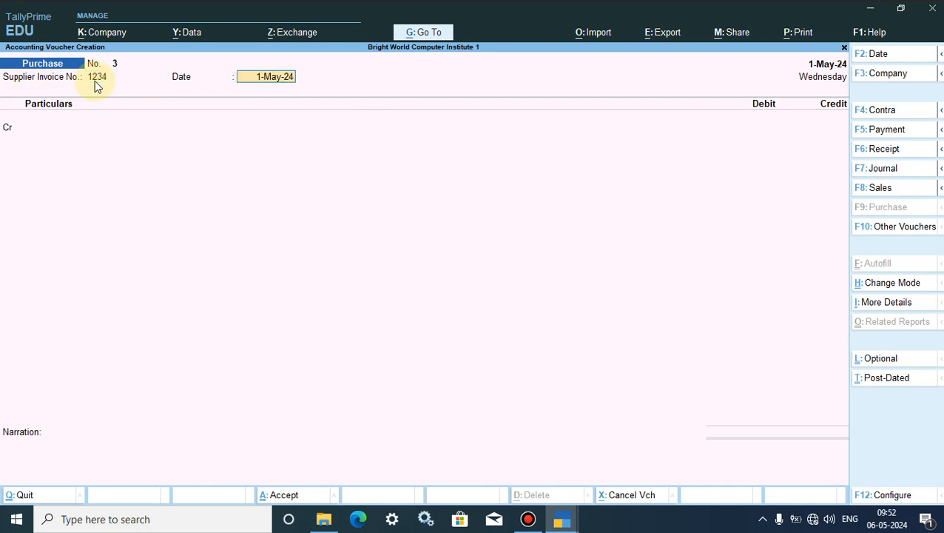
pyautogui.press('Return')
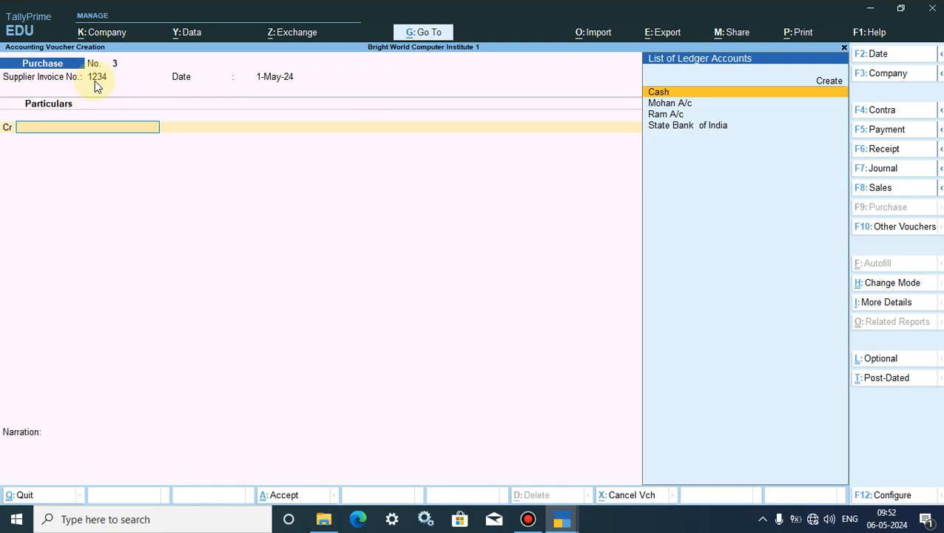
# Select the second personal ledger in the list as the credit account, keeping its receipt and party details at their defaults
pyautogui.write('Ram')
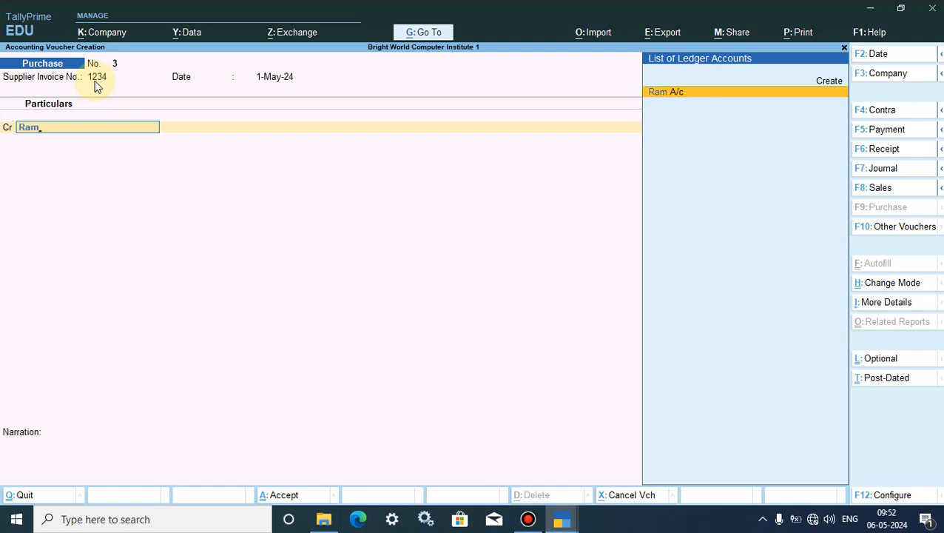
pyautogui.press('Return')
pyautogui.press('Return')
pyautogui.press('Return')
pyautogui.press('Return')
pyautogui.press('Return')
pyautogui.press('Return')
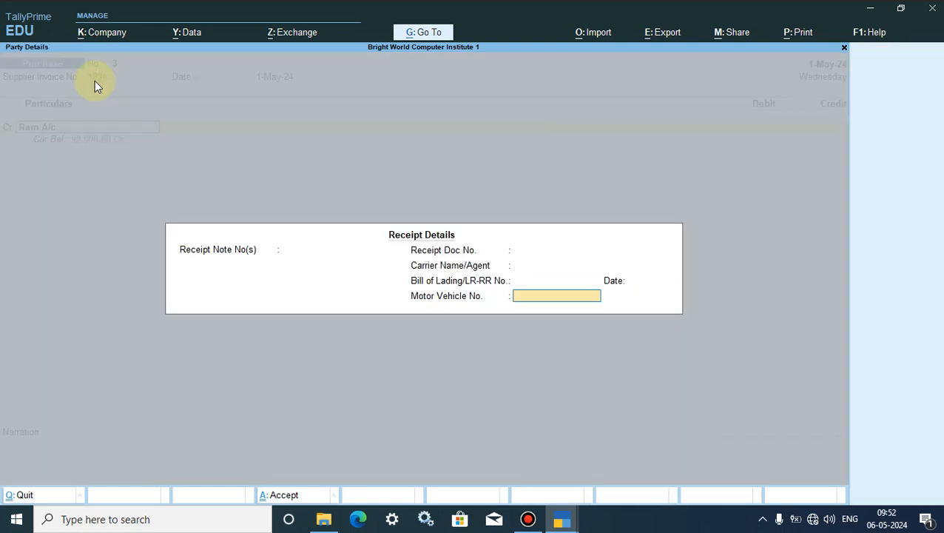
pyautogui.press('Return')
pyautogui.press('Return')
pyautogui.press('Return')
pyautogui.press('Return')
pyautogui.press('Return')
pyautogui.press('Return')
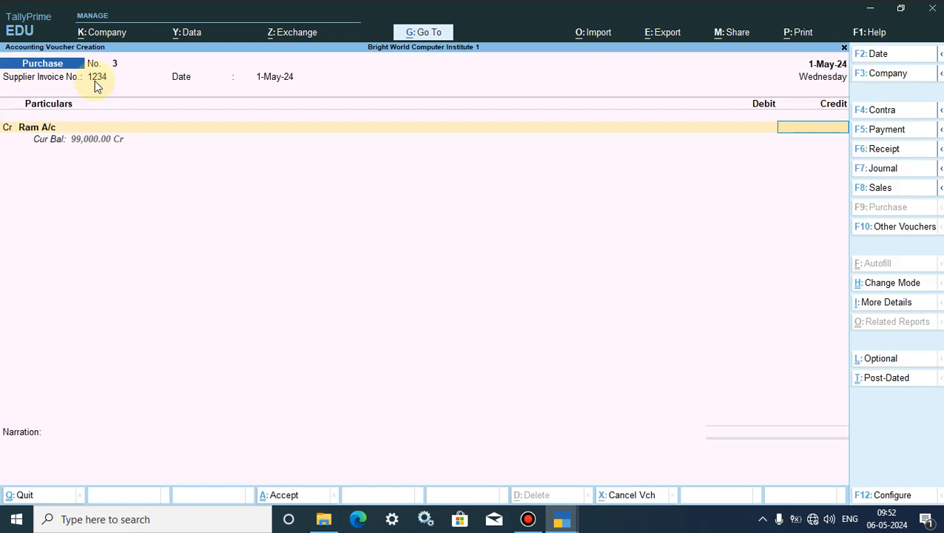
# Credit the party 1,00,000, debit Purchase A/c with the same amount, and save the voucher without a narration
pyautogui.write('100000')
pyautogui.press('Return')
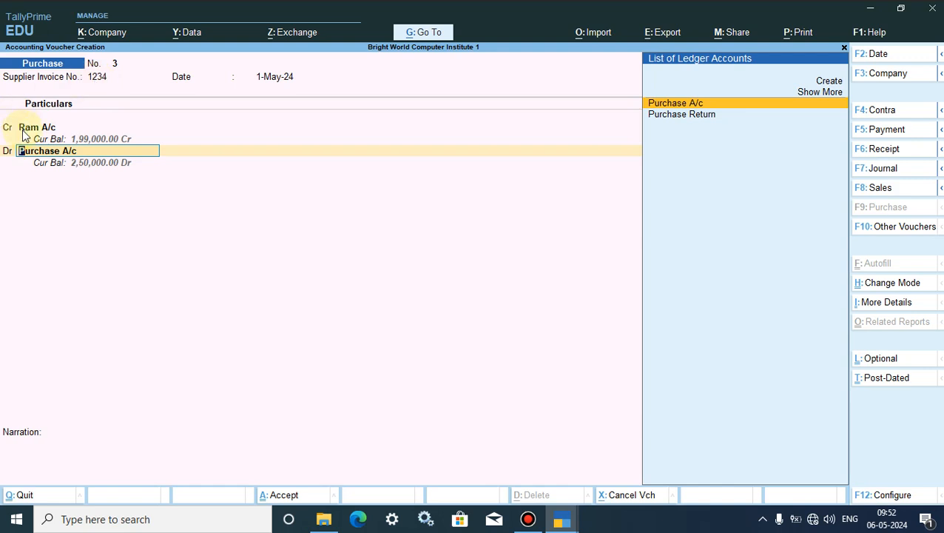
pyautogui.press('Return')
pyautogui.press('Return')
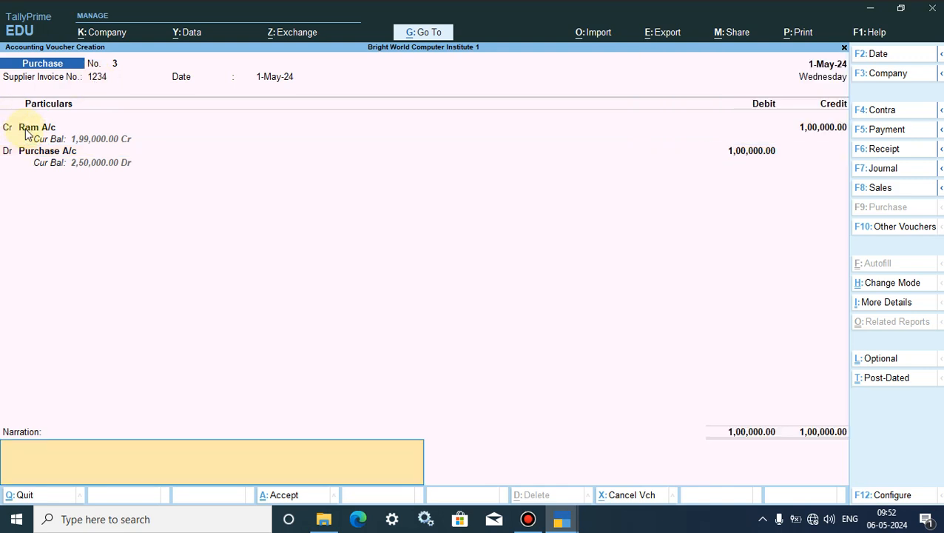
pyautogui.press('Return')
pyautogui.press('Return')
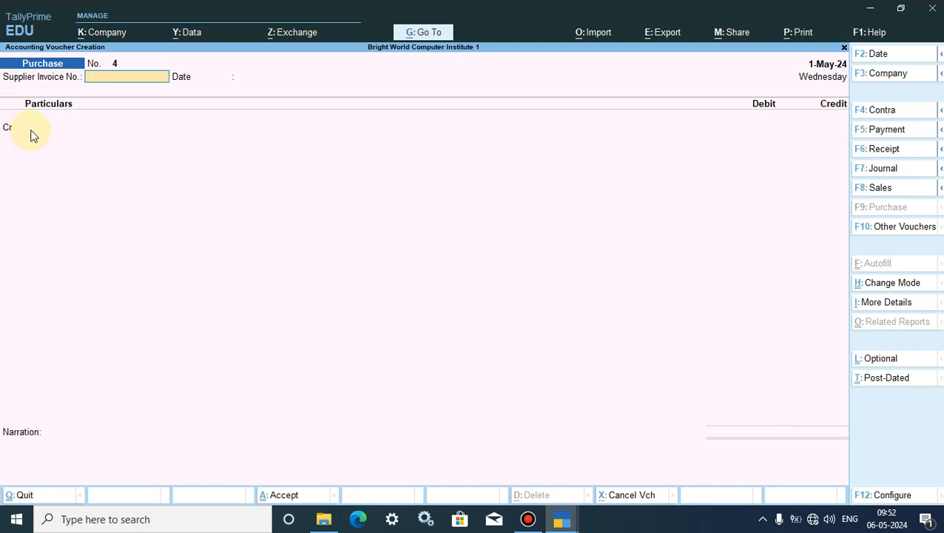
# Enter supplier invoice number 123456 with date 1-May-24 on purchase voucher 4
pyautogui.write('123456')
pyautogui.press('Return')
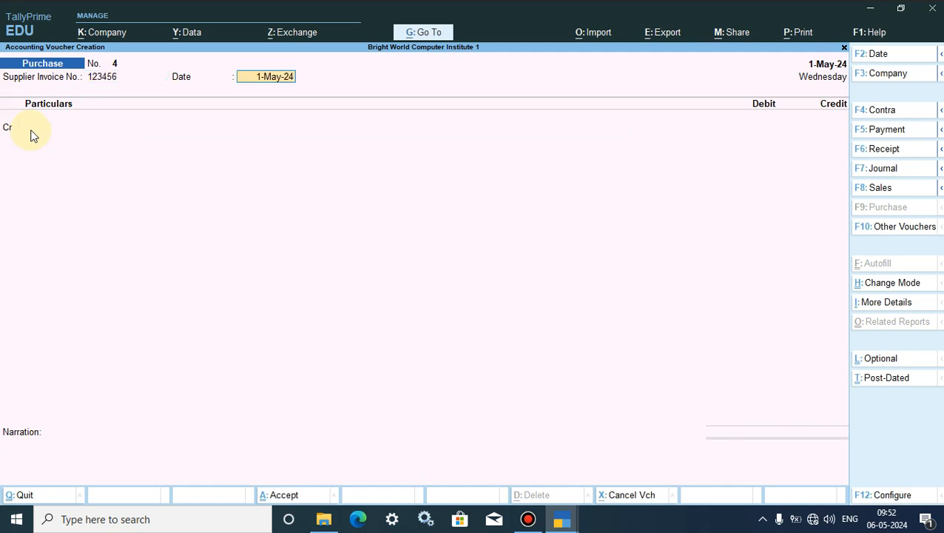
pyautogui.press('Return')
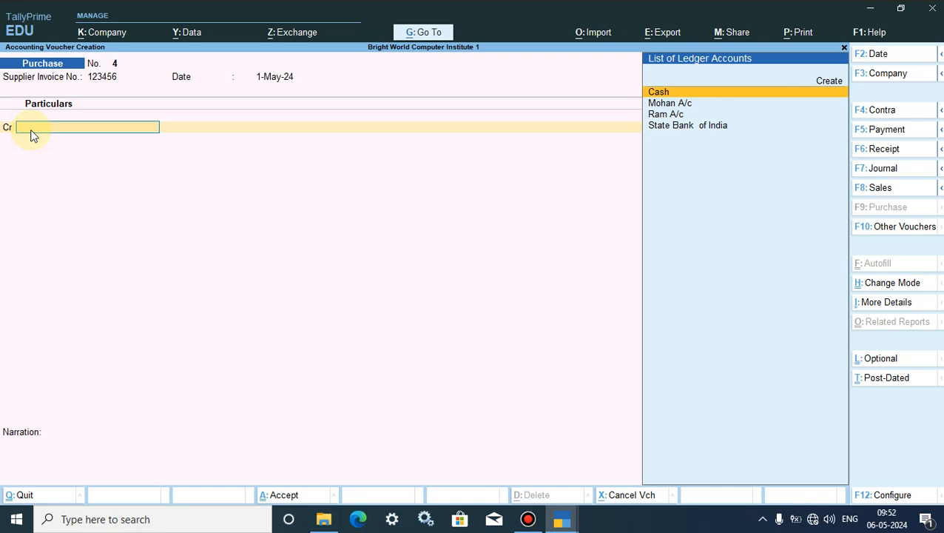
# Choose Cash as the credit account of purchase voucher 4, keeping its receipt and party details at their defaults
pyautogui.press('Return')
pyautogui.press('Return')
pyautogui.press('Return')
pyautogui.press('Return')
pyautogui.press('Return')
pyautogui.press('Return')
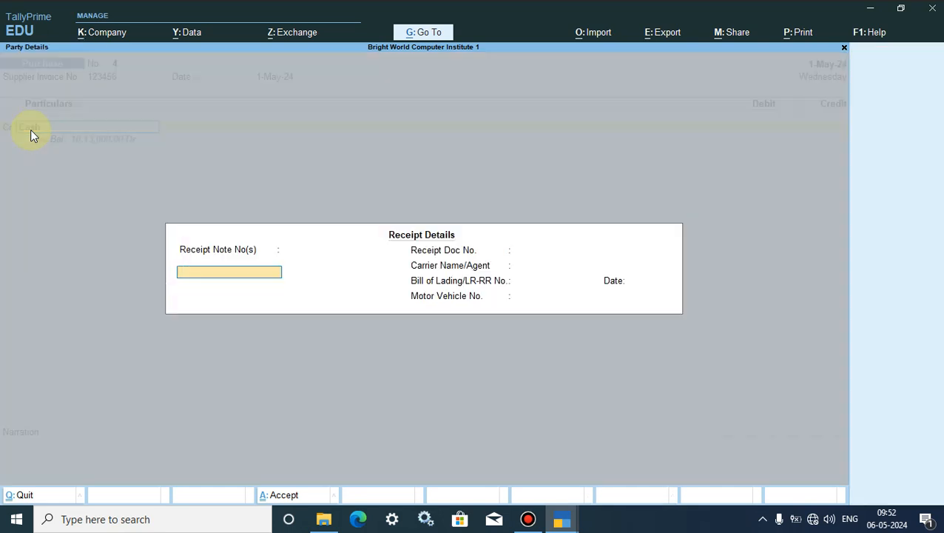
pyautogui.press('Return')
pyautogui.press('Return')
pyautogui.press('Return')
pyautogui.press('Return')
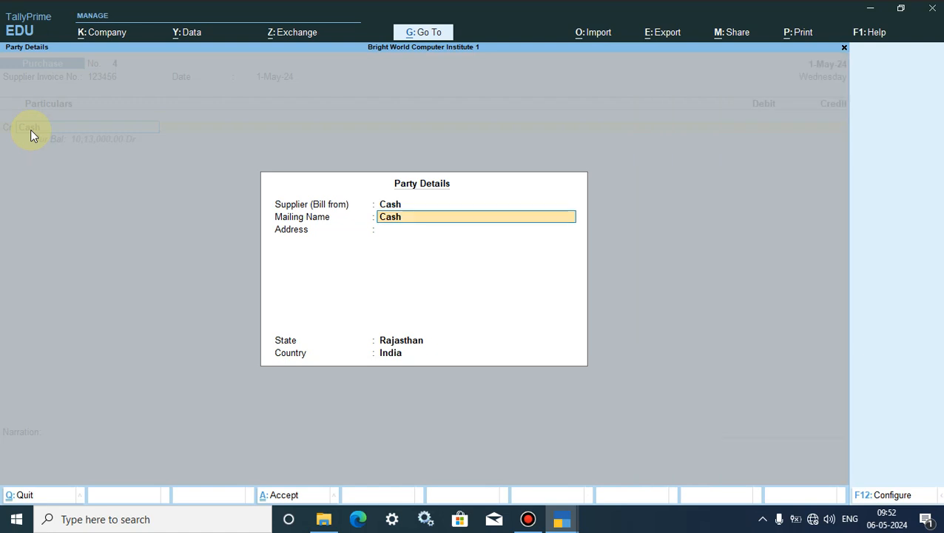
# Credit Cash 50,000, debit Purchase A/c with the same amount, and save the voucher without a narration
pyautogui.write('50000')
pyautogui.press('Return')
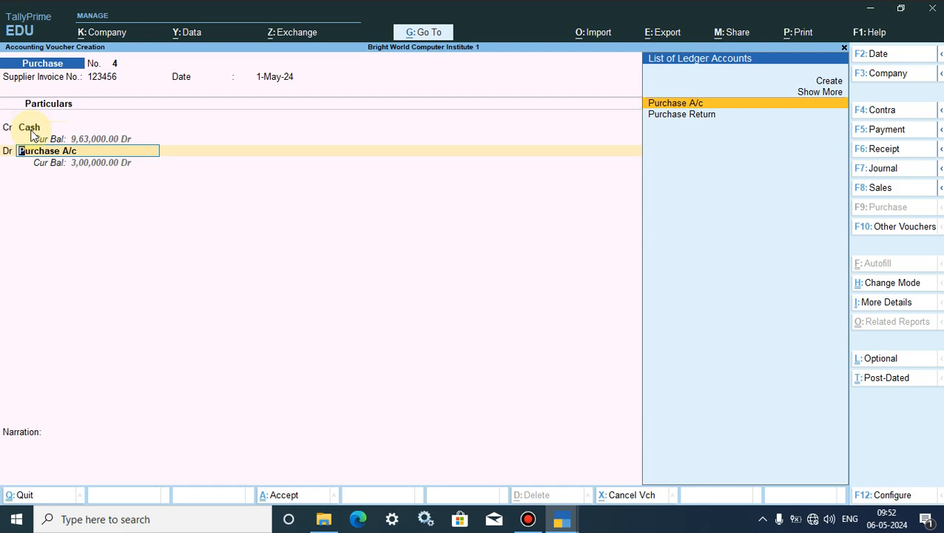
pyautogui.press('Return')
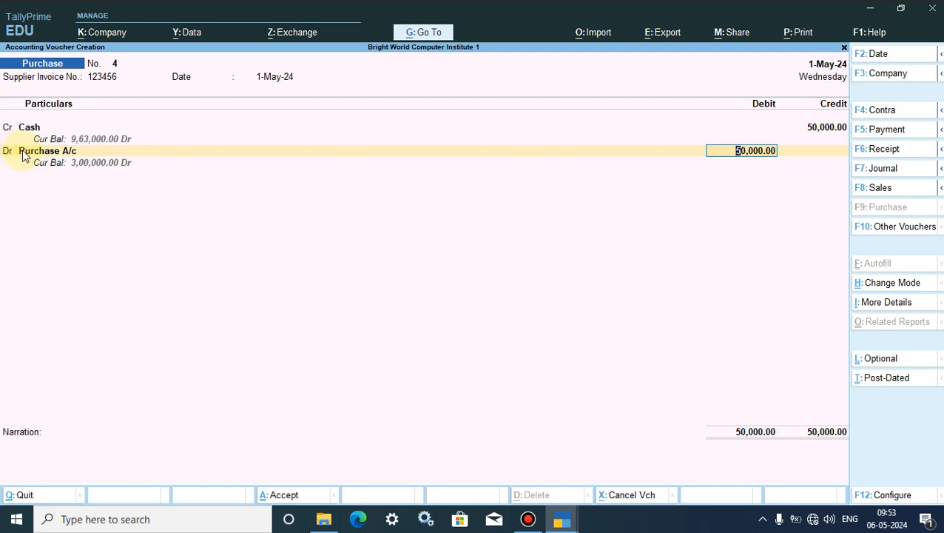
pyautogui.press('Return')
pyautogui.press('Return')
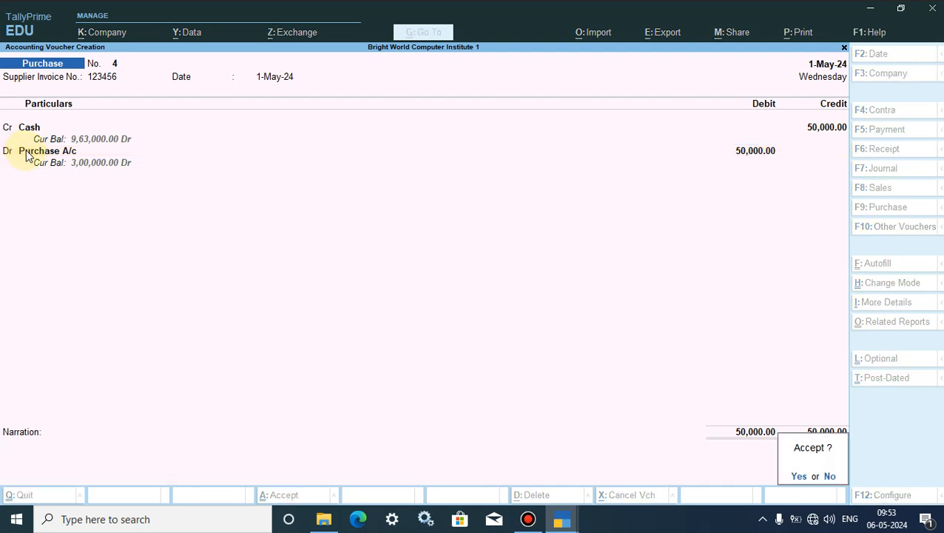
pyautogui.press('Return')
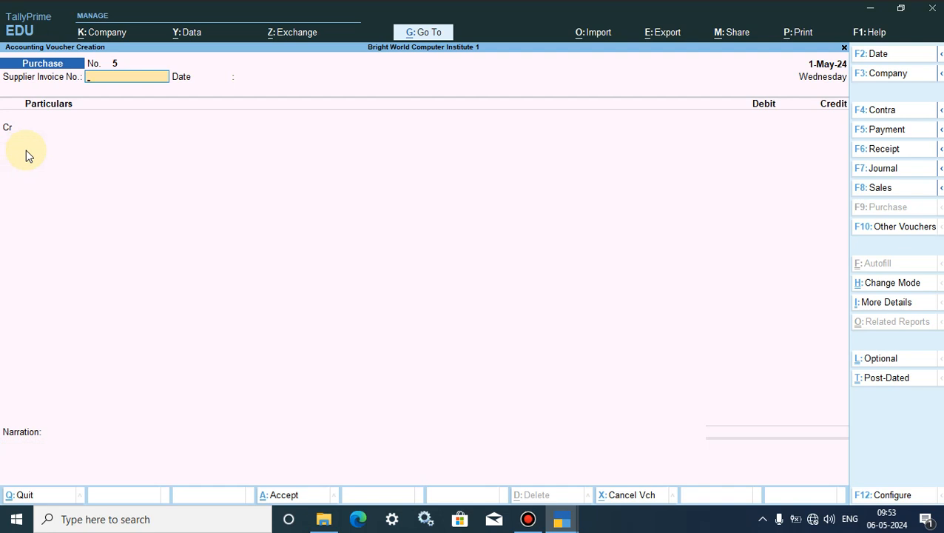
# Leave voucher entry, open the Day Book, and review purchase vouchers 1 and 2 without changing them
pyautogui.press('Escape')
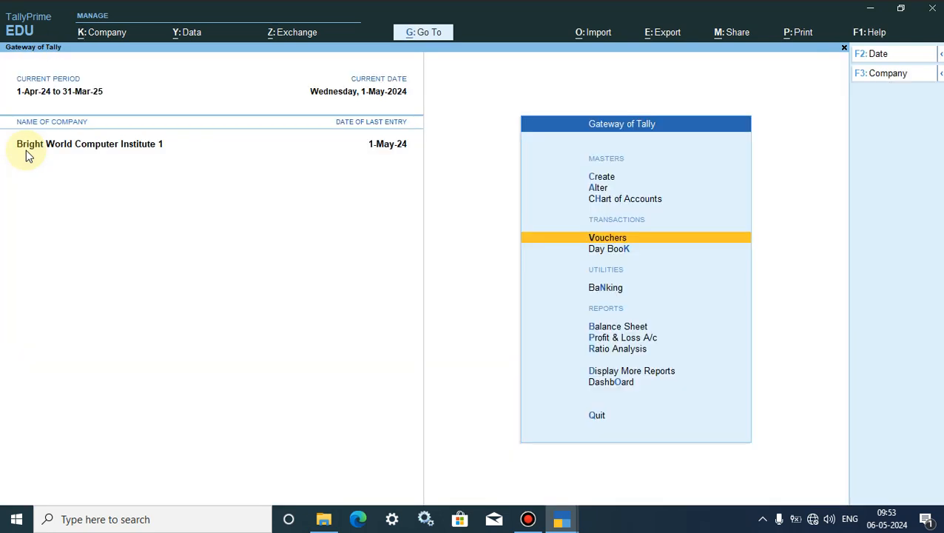
pyautogui.click(609, 248)
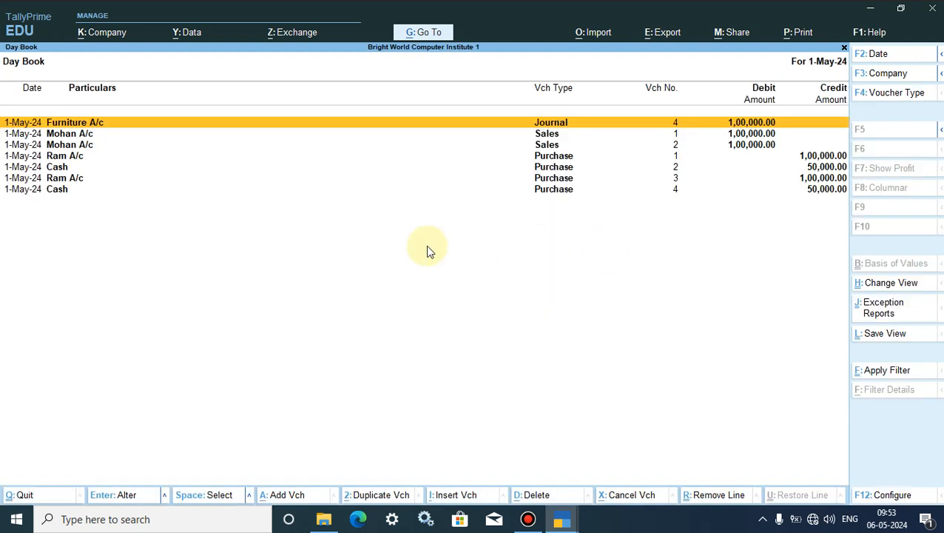
pyautogui.click(565, 157)
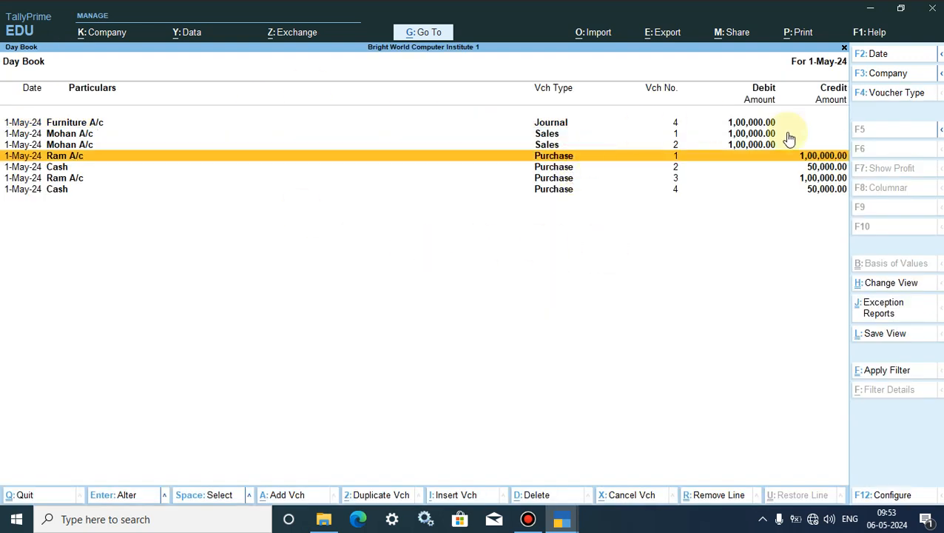
pyautogui.click(834, 157)
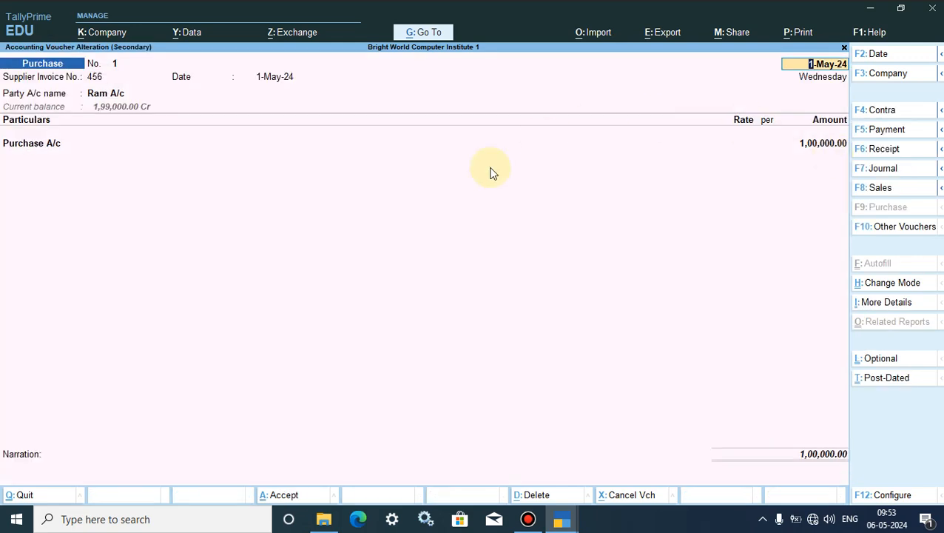
pyautogui.press('Escape')
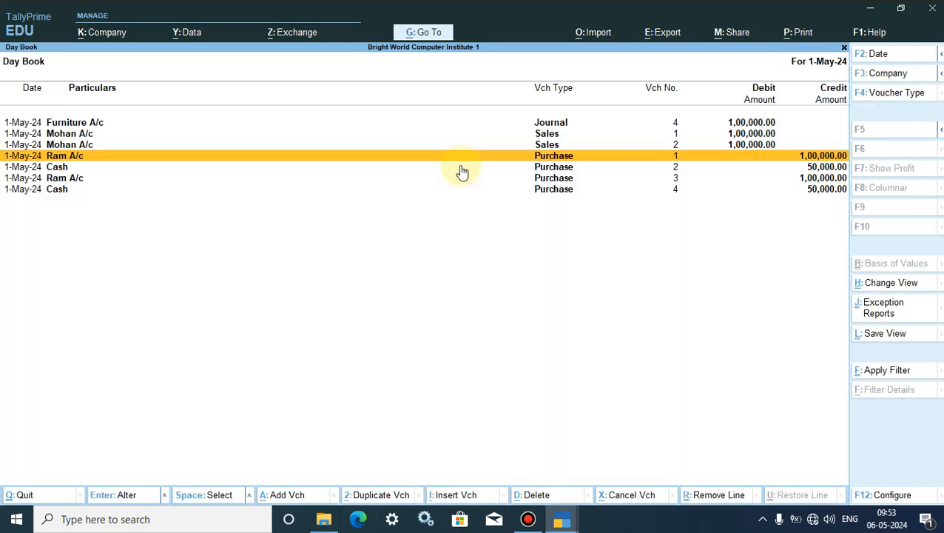
pyautogui.click(460, 166)
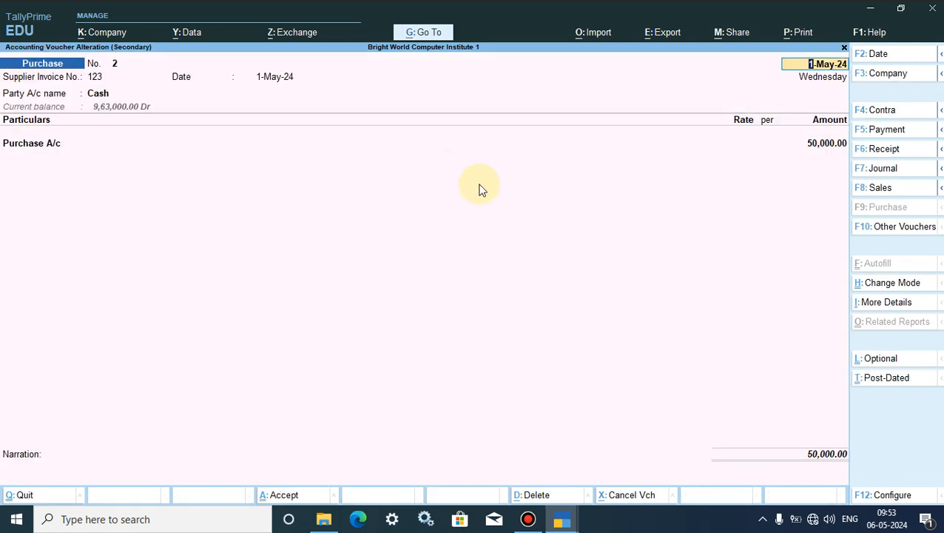
pyautogui.press('BackSpace')
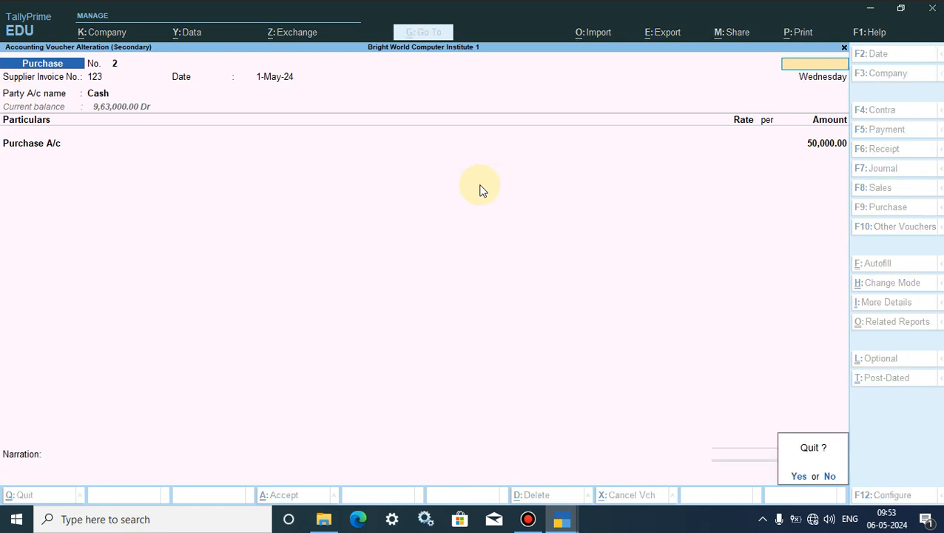
pyautogui.press('Escape')
# Review the debit and credit entries of purchase vouchers 3 and 4 from the Day Book
pyautogui.click(548, 182)
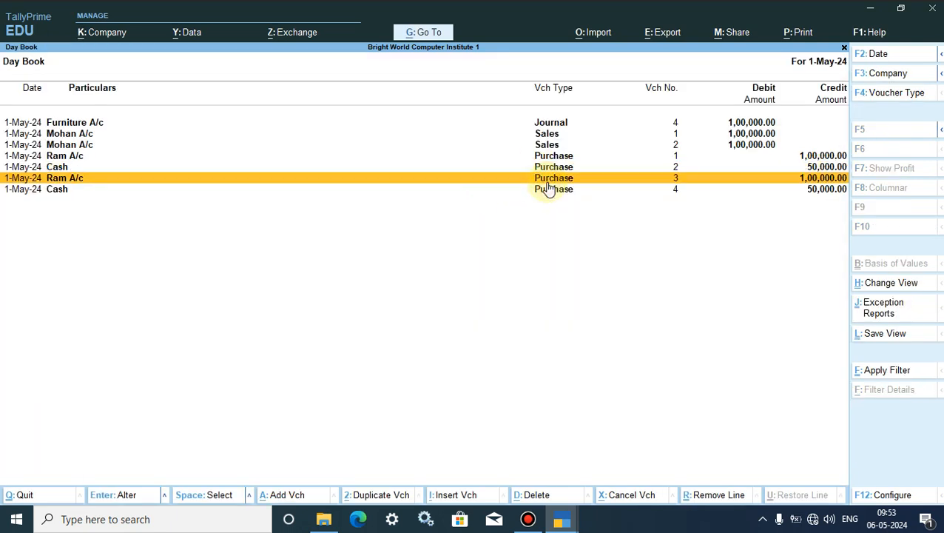
pyautogui.click(548, 182)
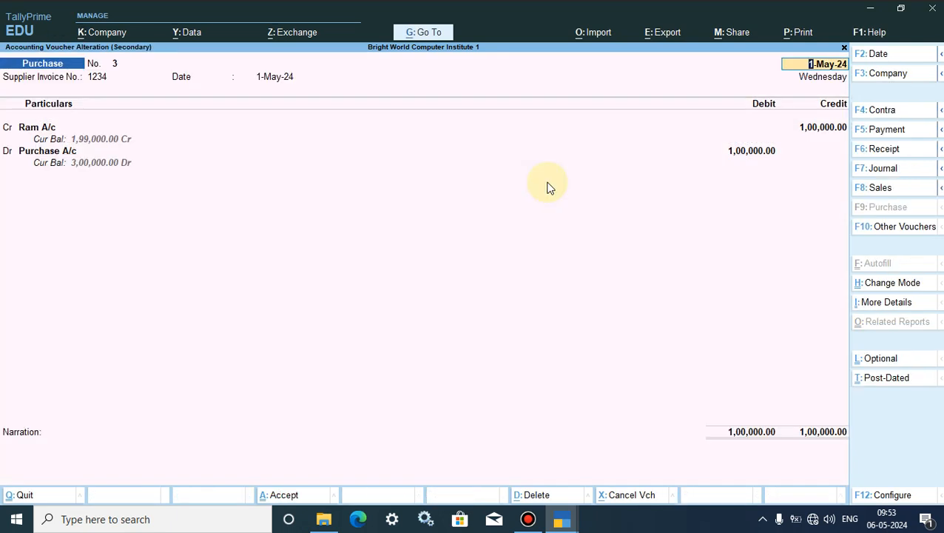
pyautogui.press('Escape')
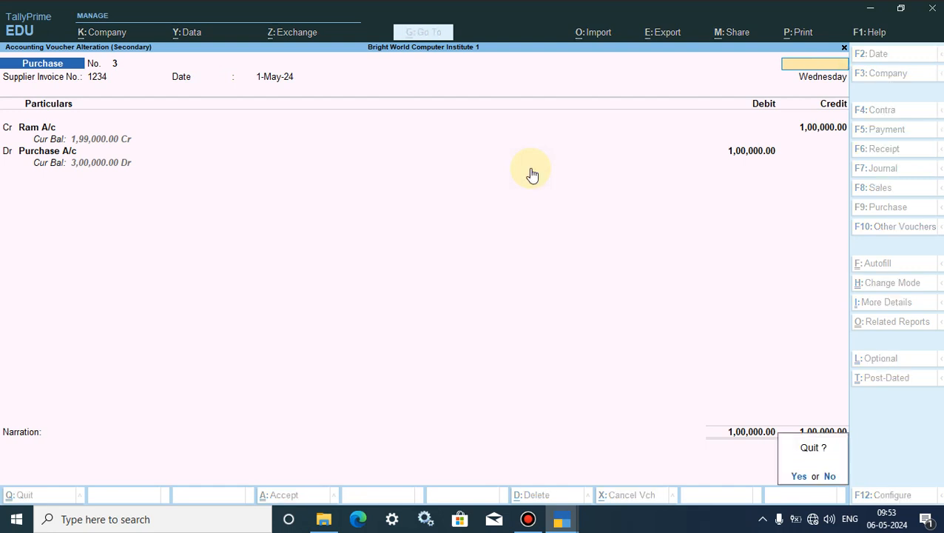
pyautogui.press('y')
pyautogui.click(558, 191)
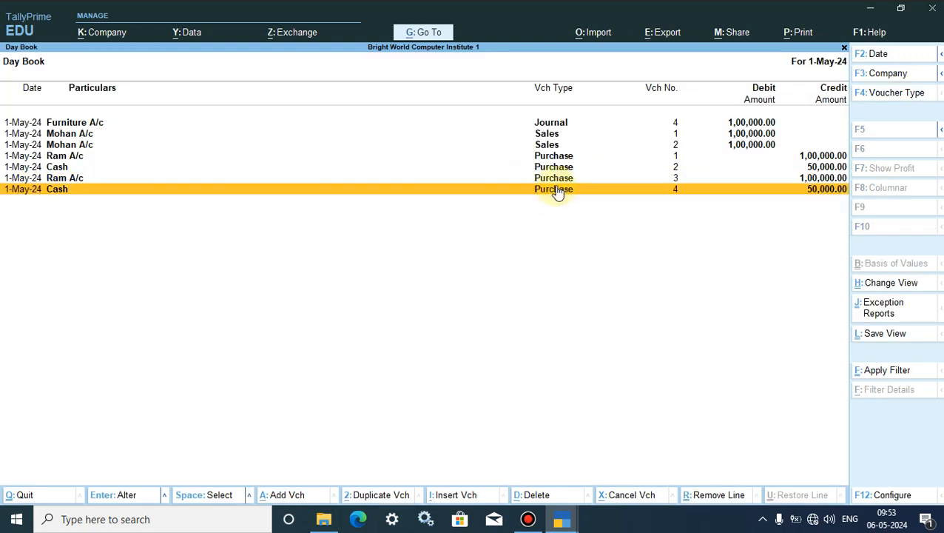
pyautogui.click(558, 190)
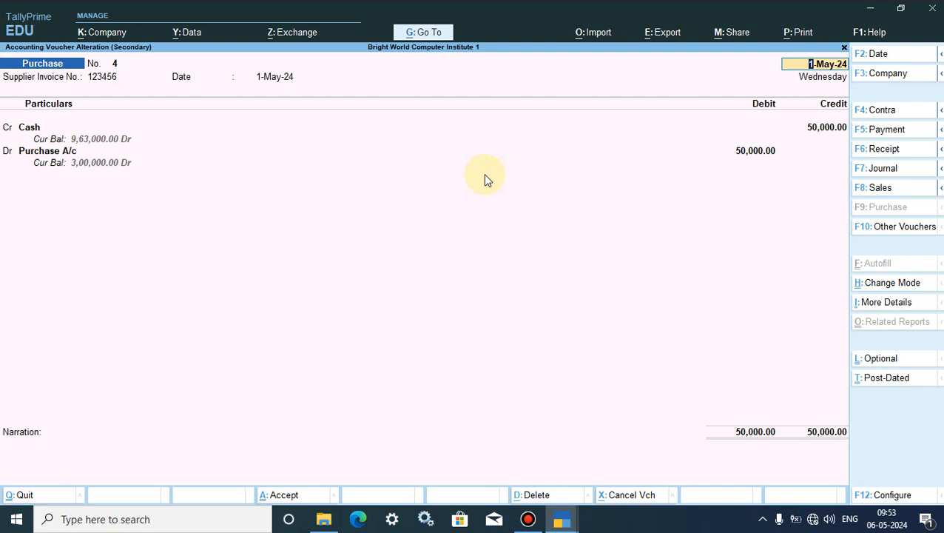